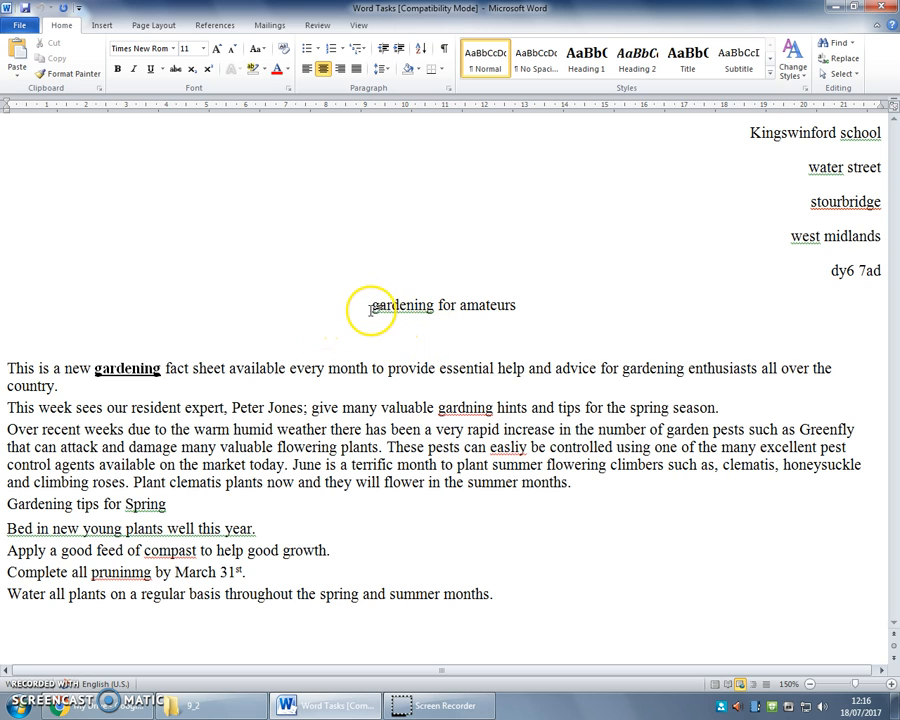
# Apply Capitalize Each Word to the title, then lowercase 'For' so it reads 'Gardening for Amateurs'
pyautogui.moveTo(371, 306); pyautogui.dragTo(494, 309)
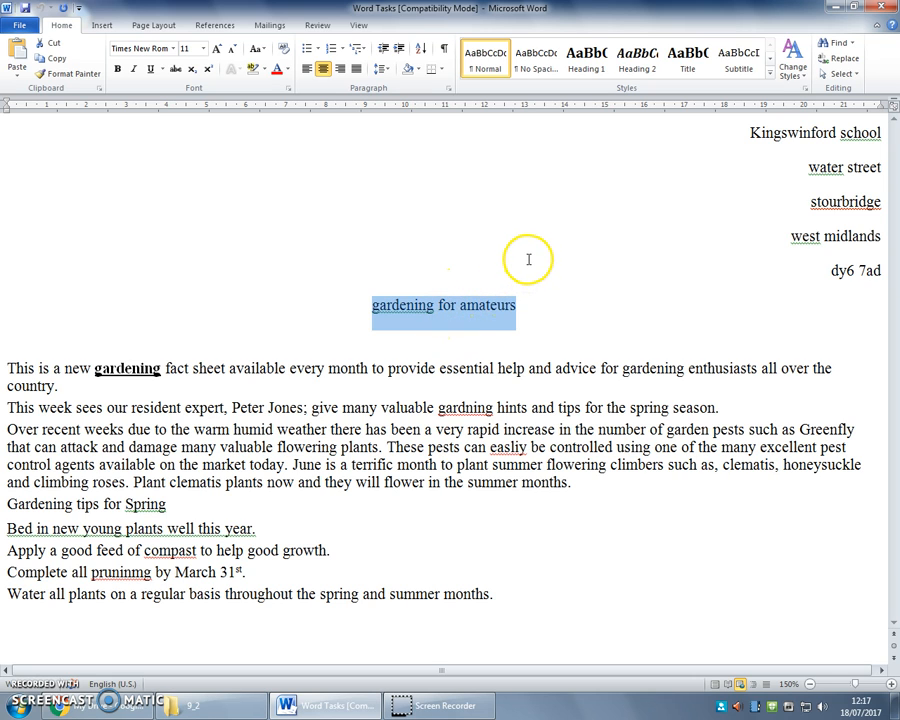
pyautogui.click(263, 53)
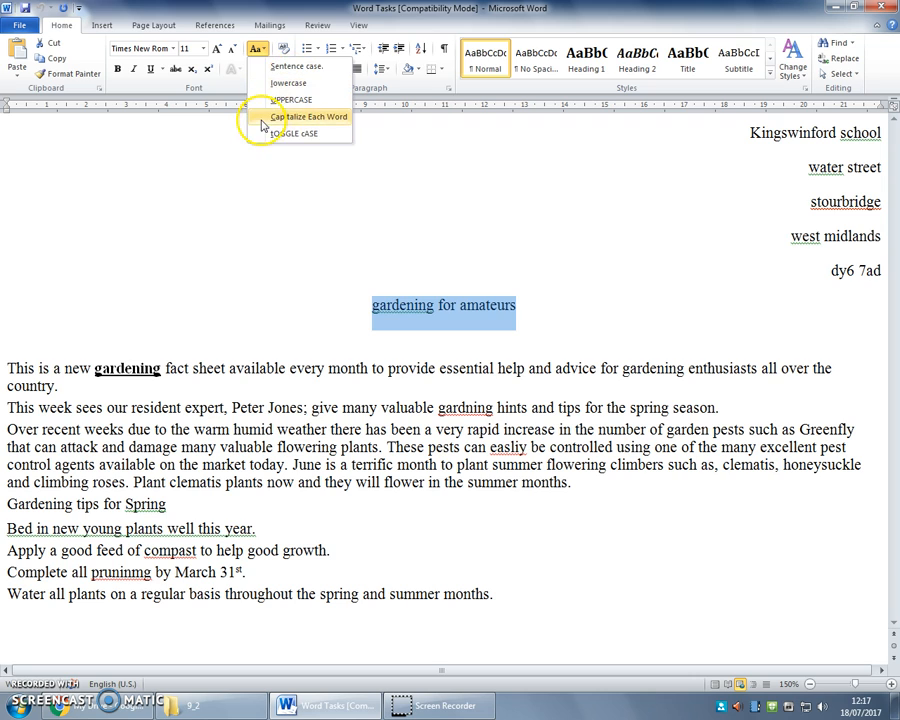
pyautogui.click(330, 118)
pyautogui.click(428, 304)
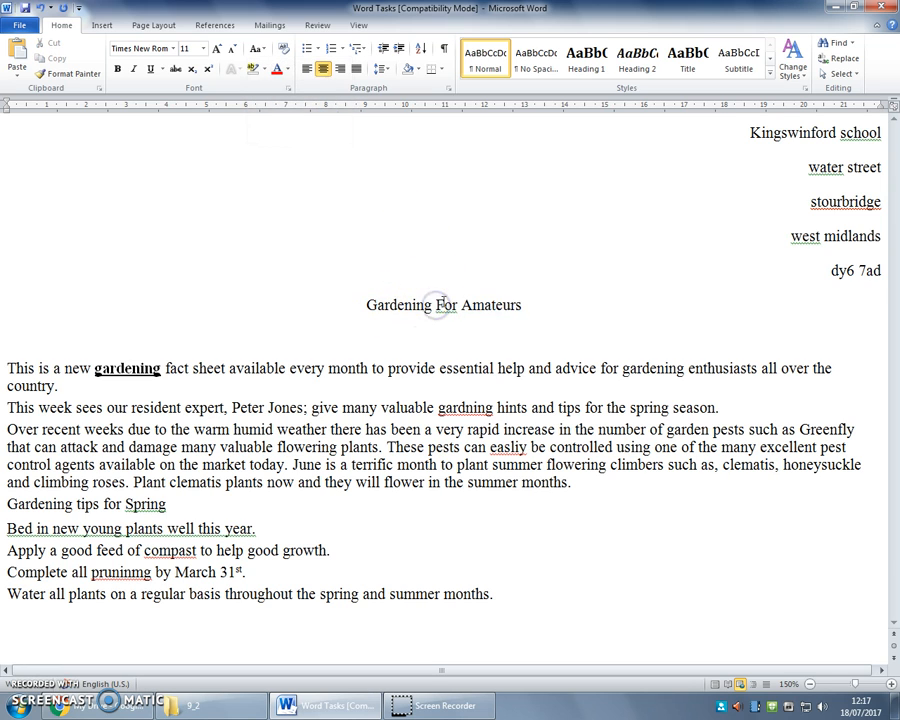
pyautogui.click(442, 304)
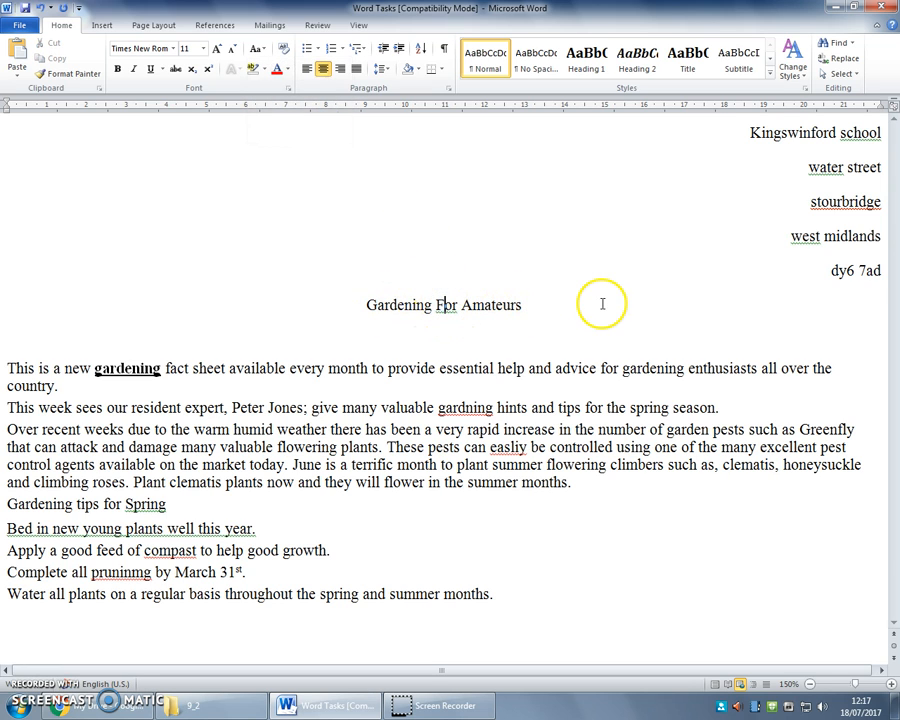
pyautogui.press('BackSpace')
pyautogui.write('f')
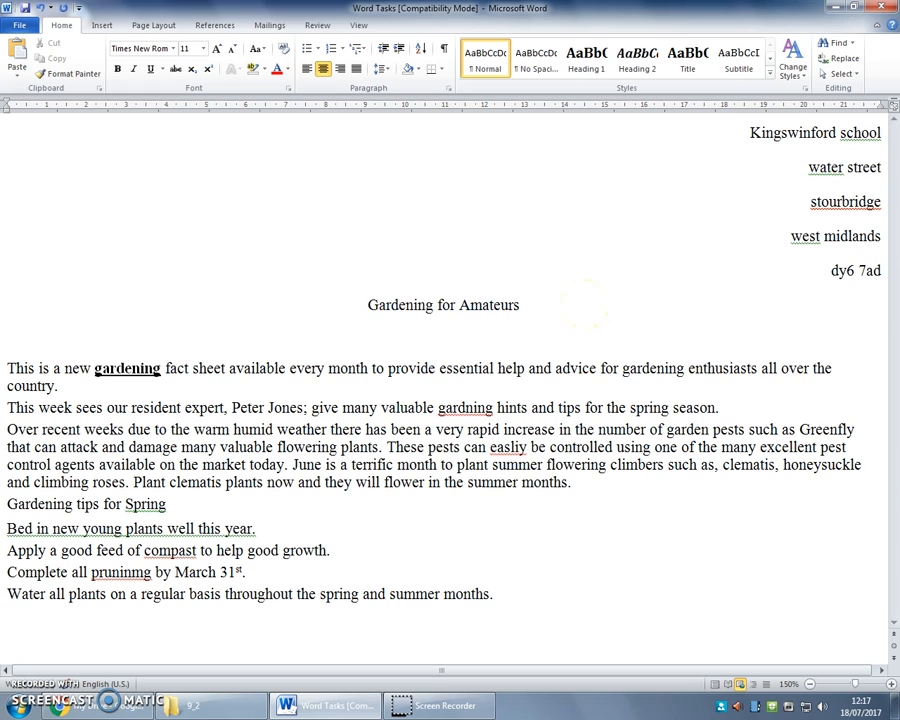
pyautogui.click(533, 301)
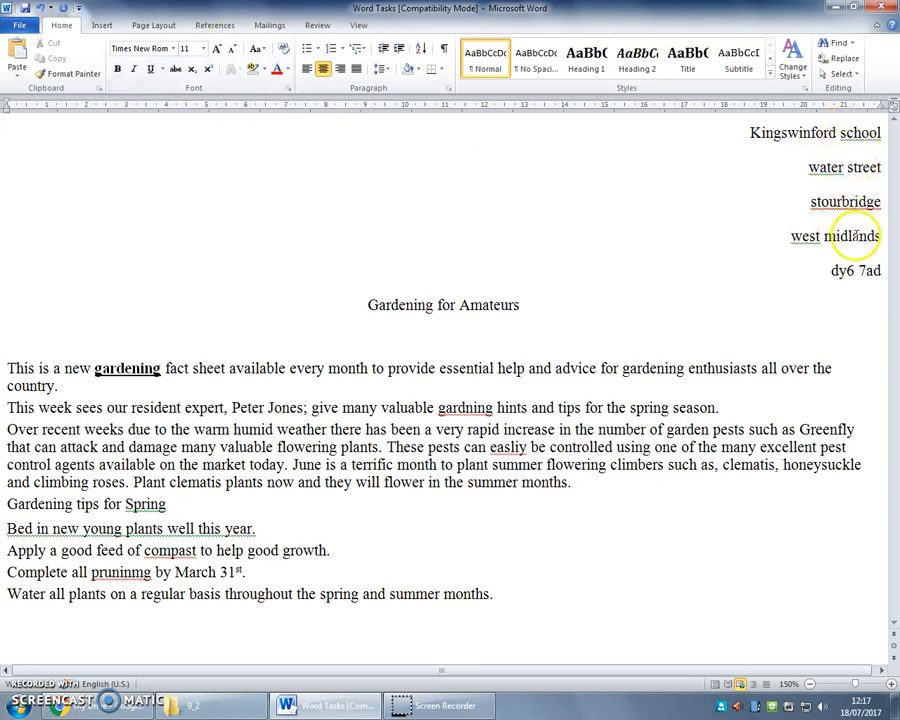
# Capitalise each word of the school address lines
pyautogui.moveTo(883, 240); pyautogui.dragTo(729, 138)
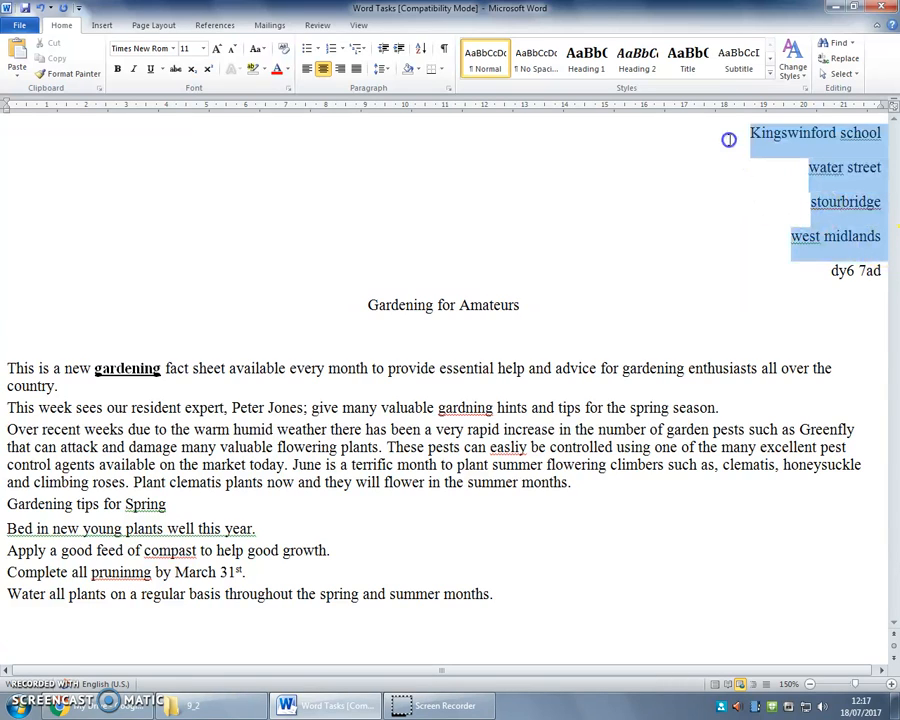
pyautogui.click(257, 49)
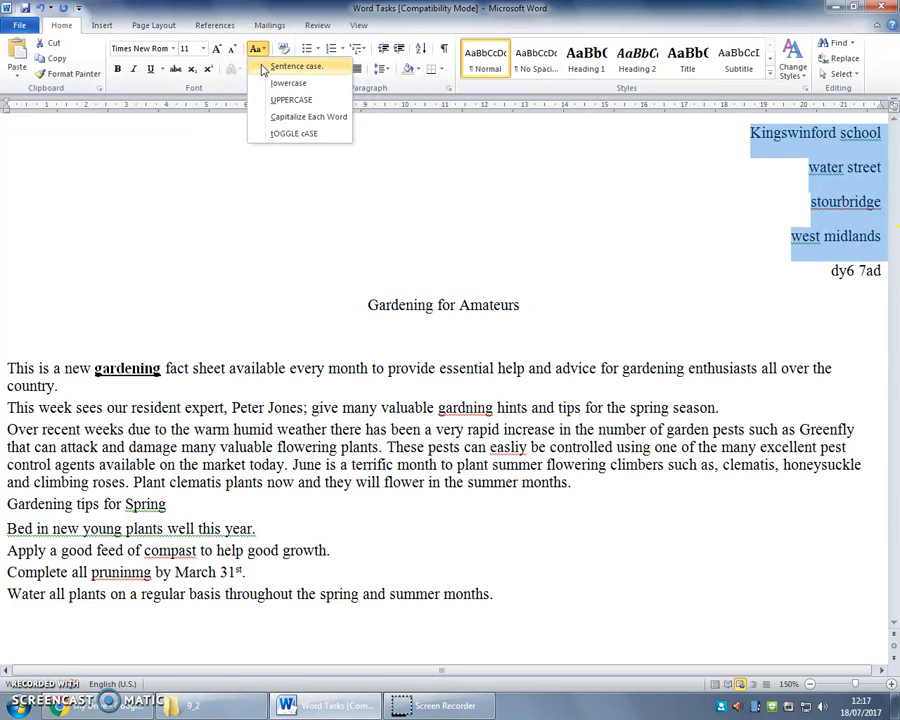
pyautogui.click(270, 118)
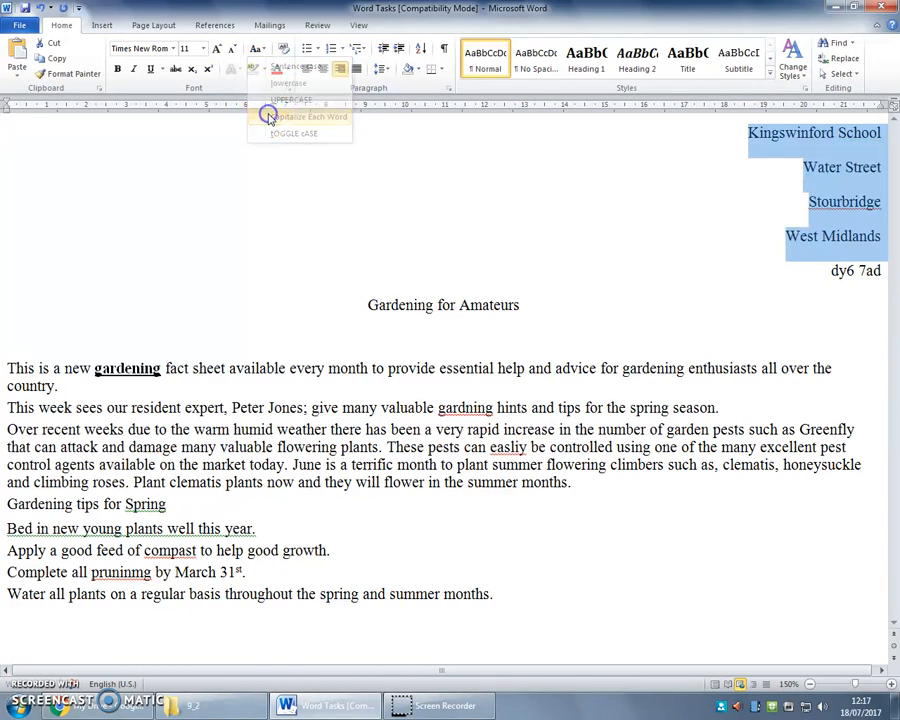
pyautogui.click(841, 270)
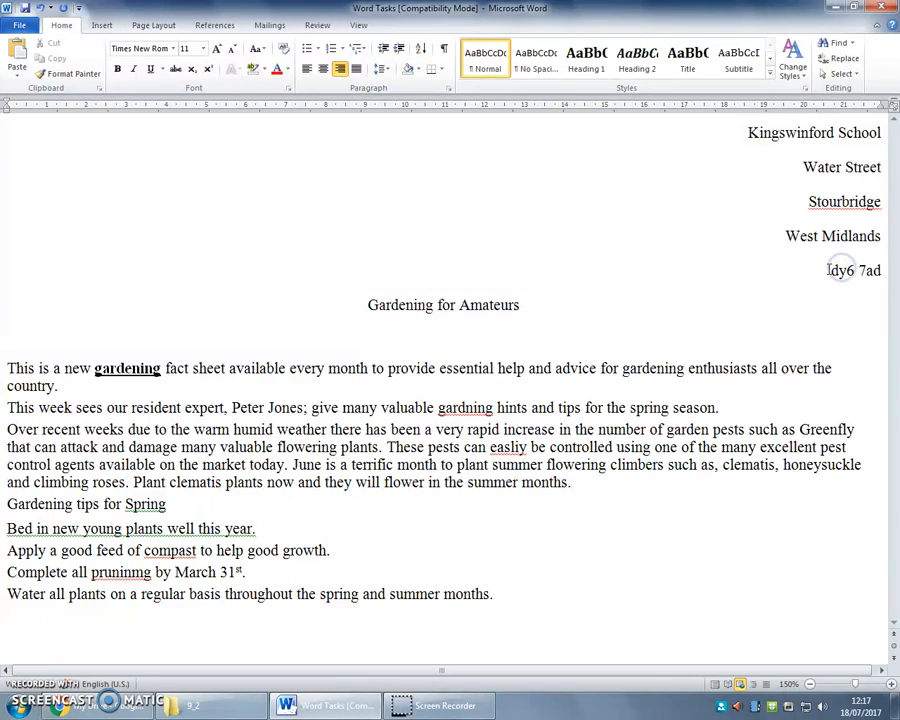
pyautogui.moveTo(844, 270); pyautogui.dragTo(880, 270)
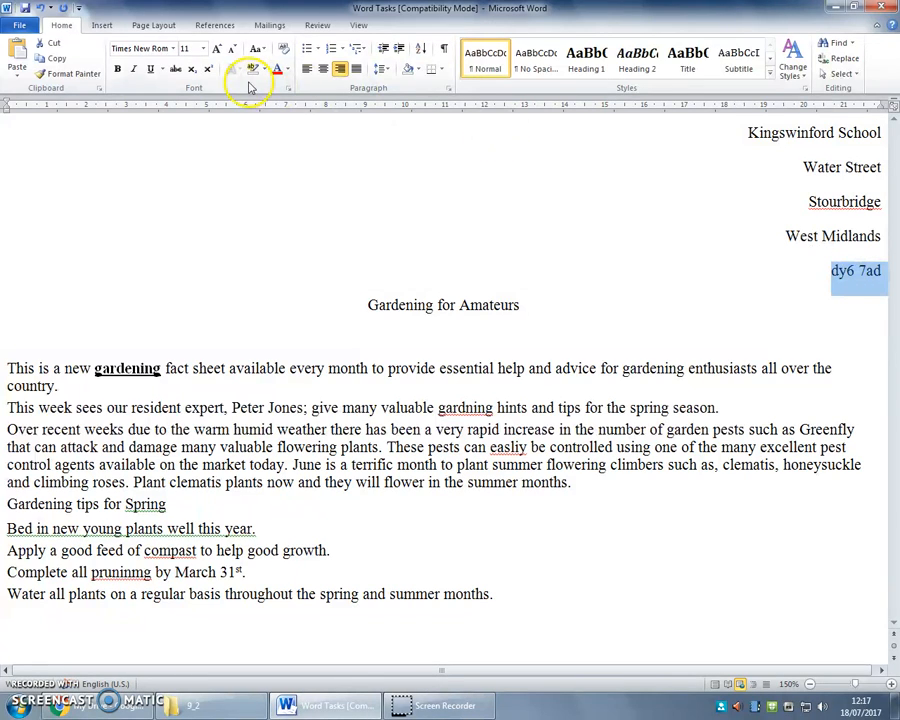
pyautogui.click(256, 49)
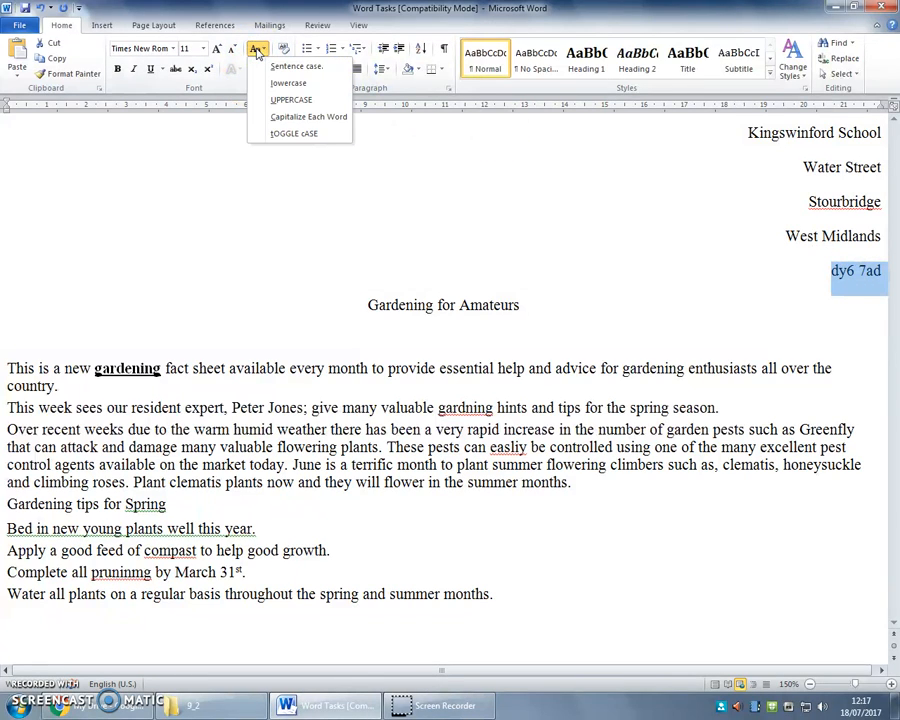
pyautogui.click(284, 99)
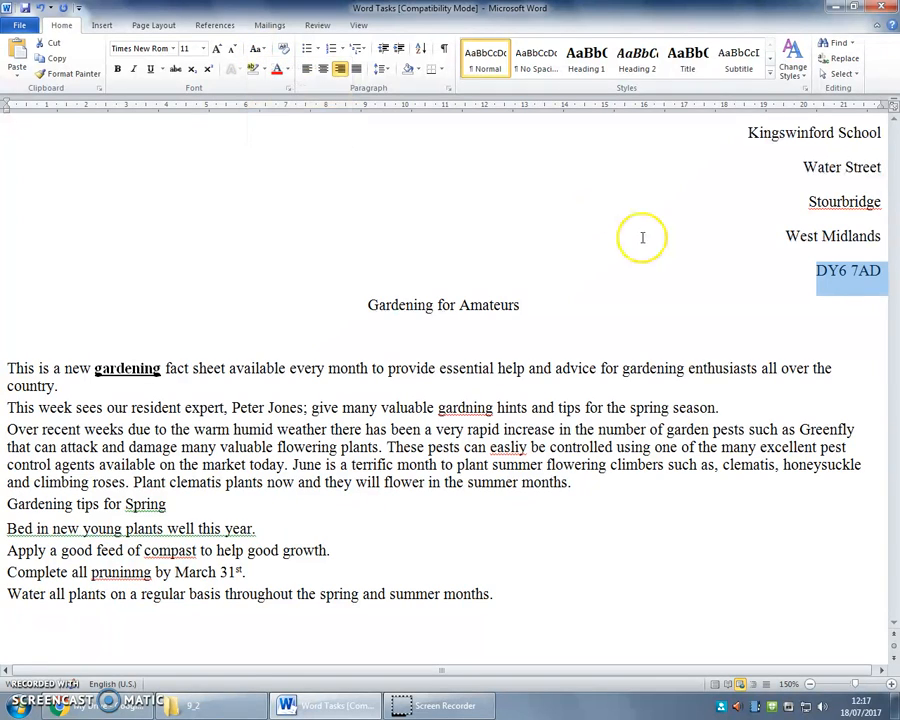
pyautogui.click(782, 237)
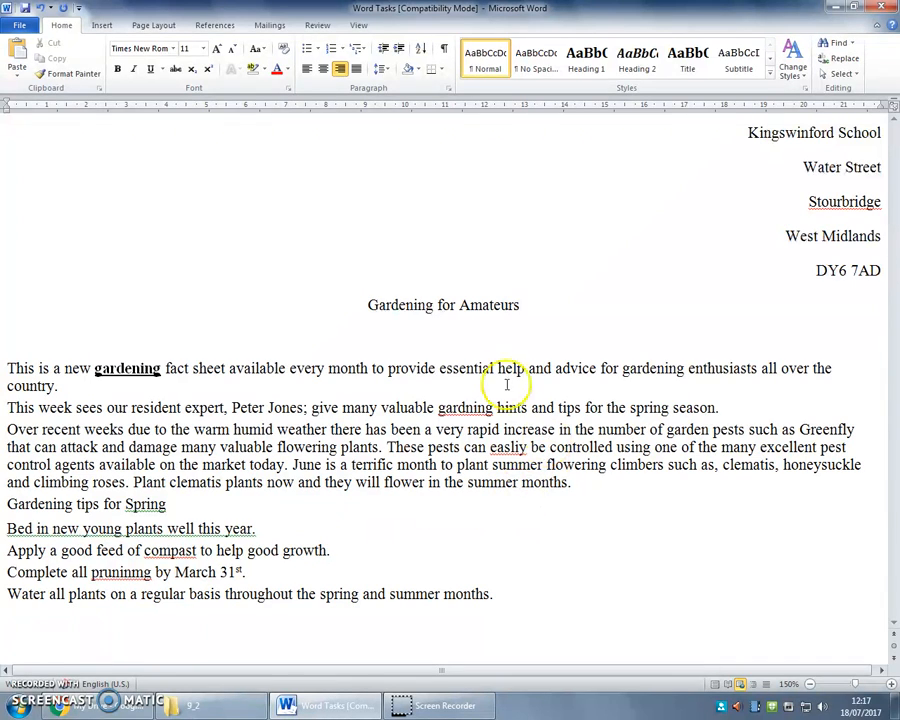
pyautogui.click(378, 304)
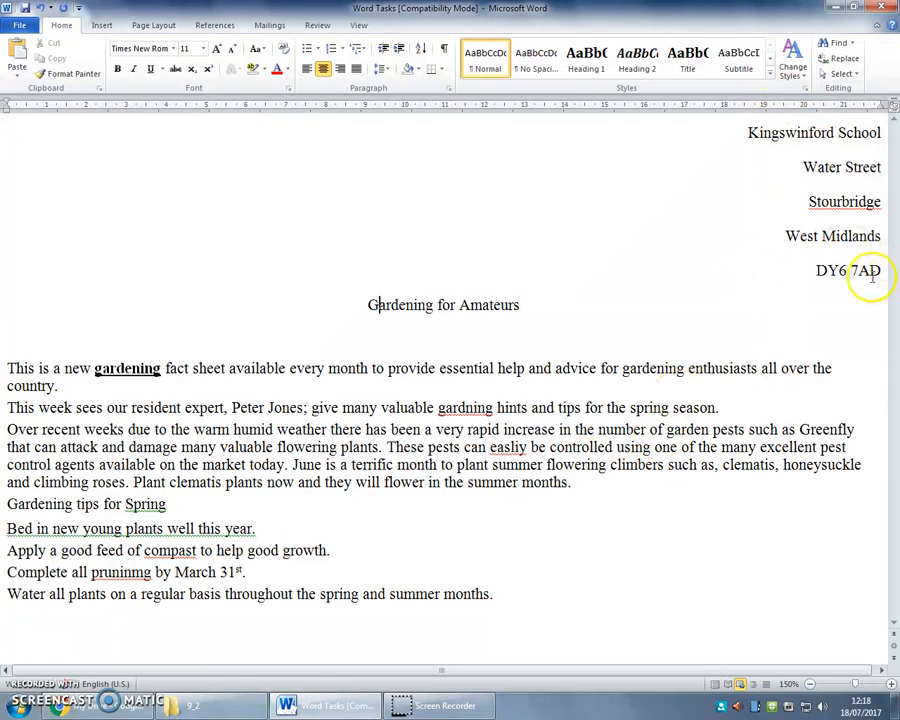
# Set the address lines in Arial and the title in Chanson Heavy SF
pyautogui.moveTo(885, 270); pyautogui.dragTo(709, 147)
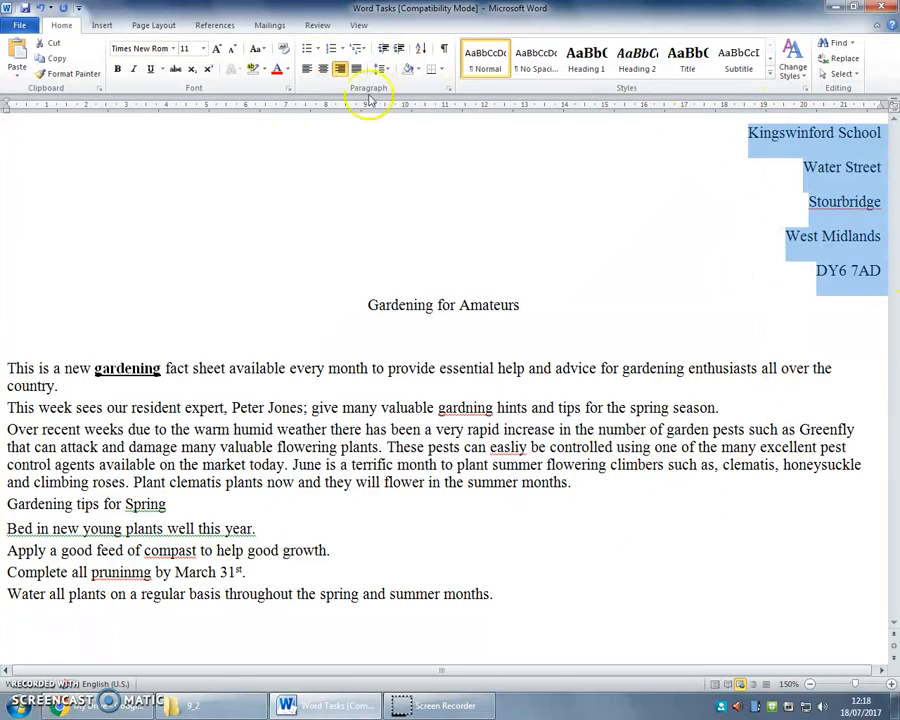
pyautogui.click(173, 49)
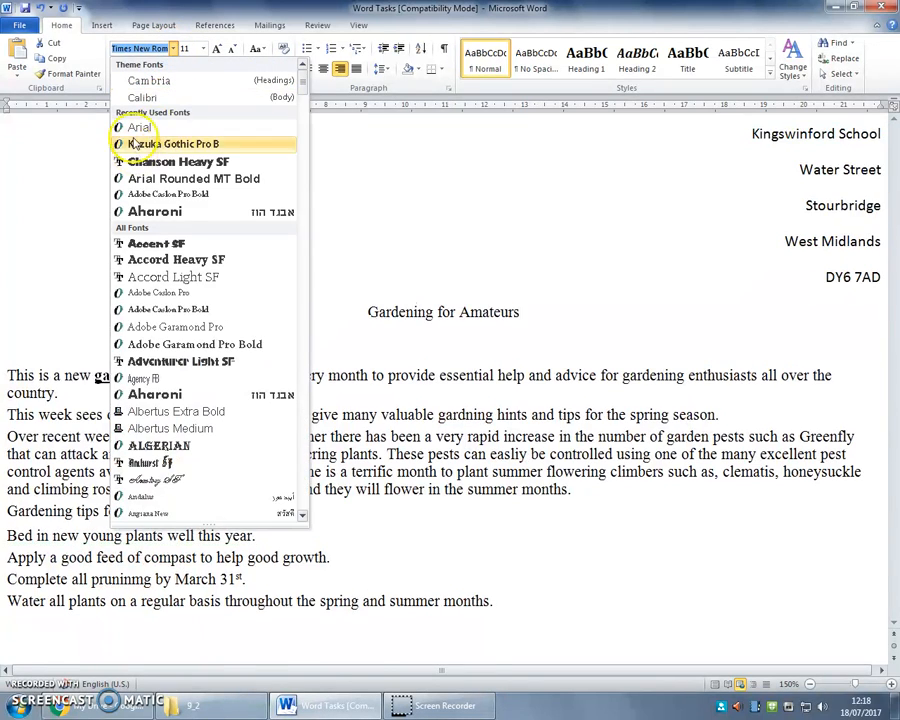
pyautogui.click(137, 128)
pyautogui.moveTo(368, 305); pyautogui.dragTo(542, 300)
pyautogui.click(173, 50)
pyautogui.click(175, 160)
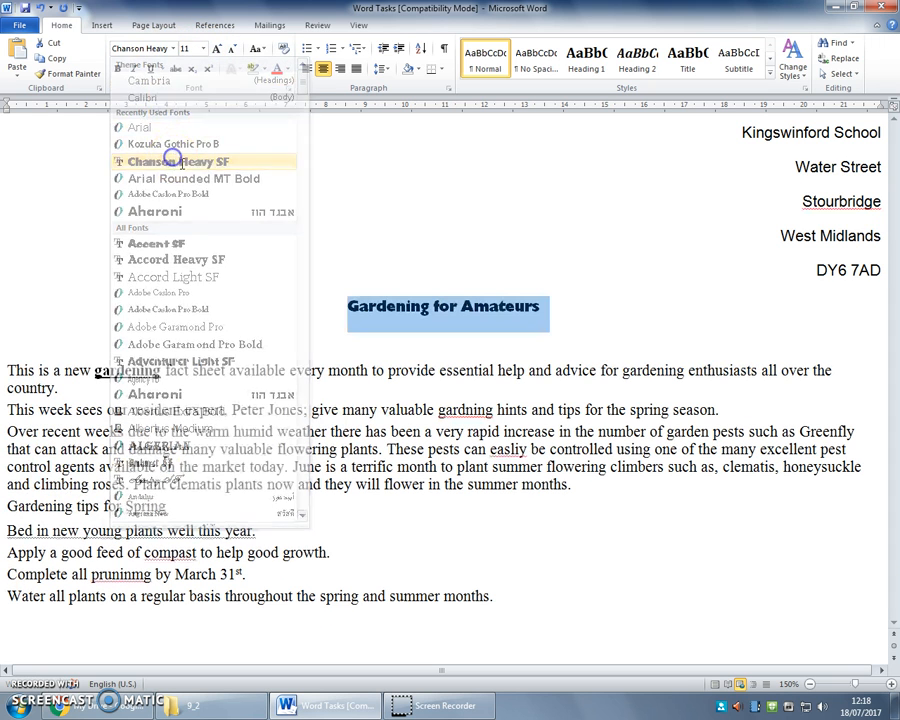
# Set the body text in Adobe Garamond Pro, then select all the document's text
pyautogui.moveTo(518, 600); pyautogui.dragTo(7, 372)
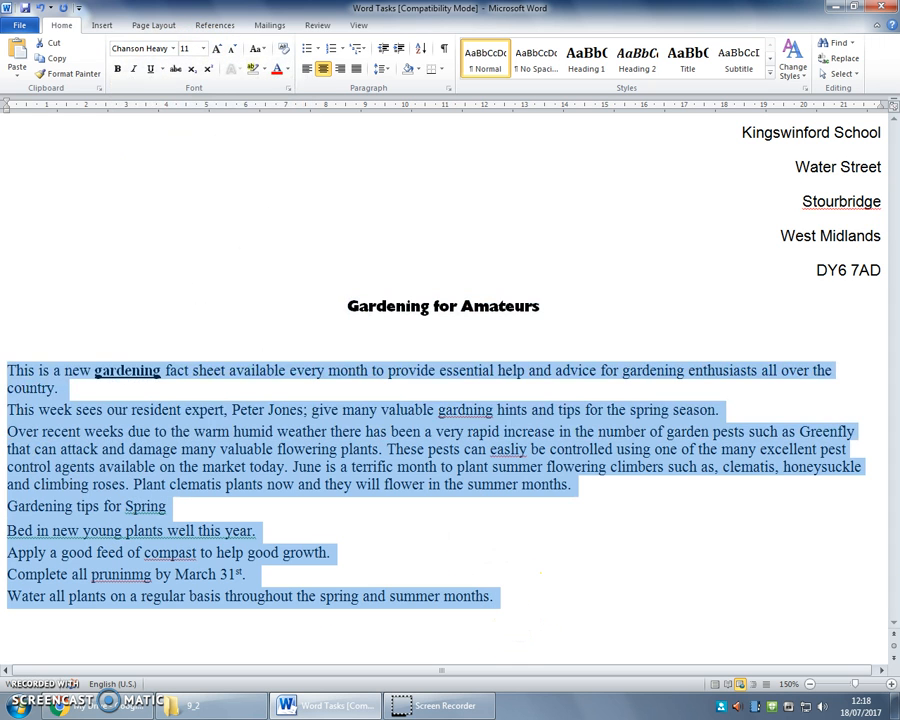
pyautogui.click(173, 48)
pyautogui.click(370, 341)
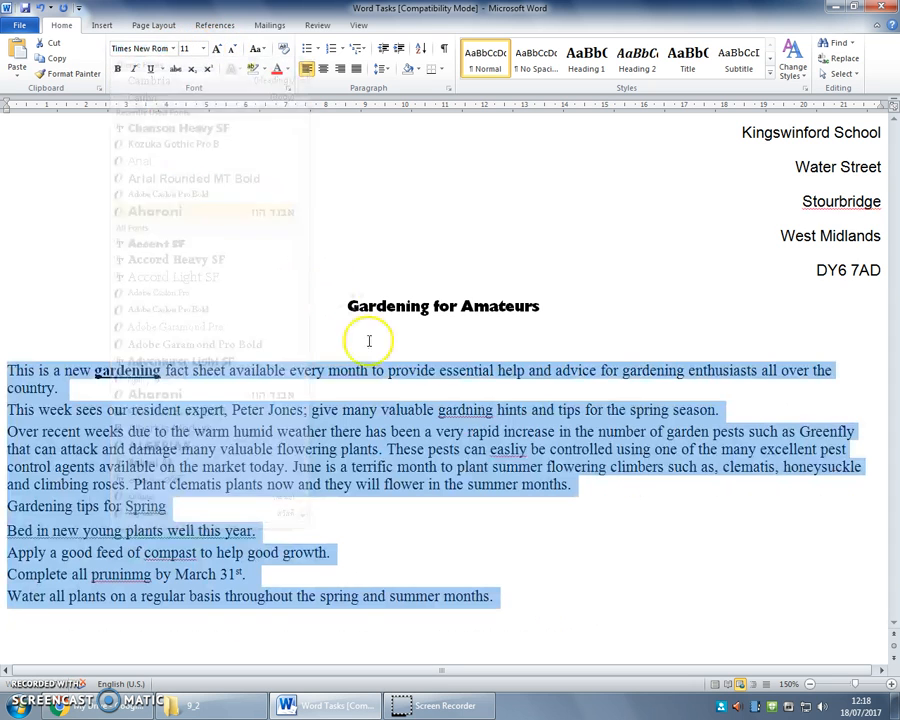
pyautogui.click(173, 48)
pyautogui.press('Escape')
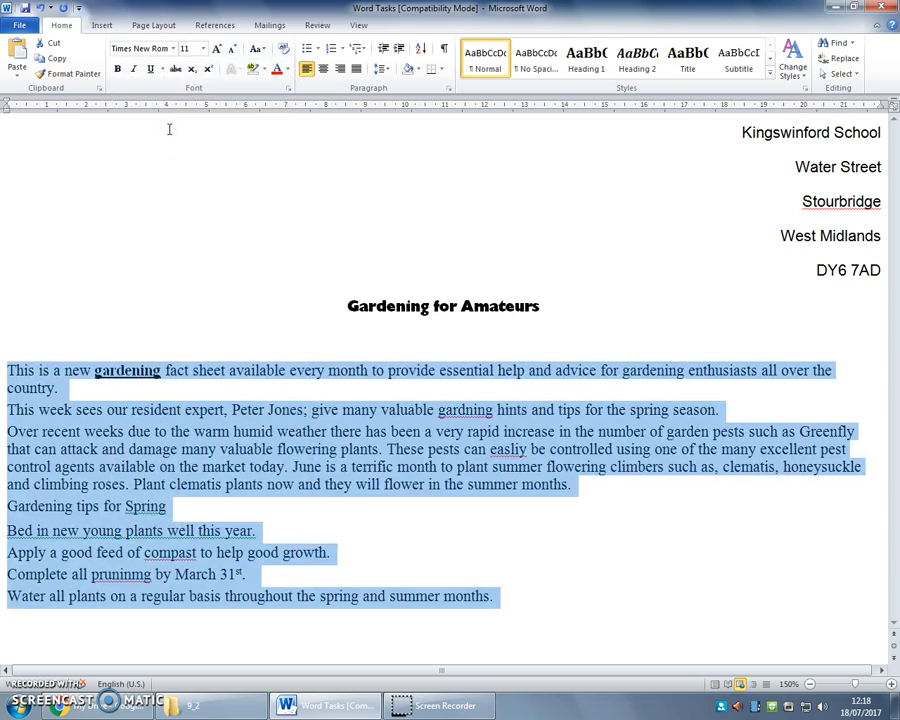
pyautogui.click(173, 49)
pyautogui.click(190, 322)
pyautogui.click(569, 633)
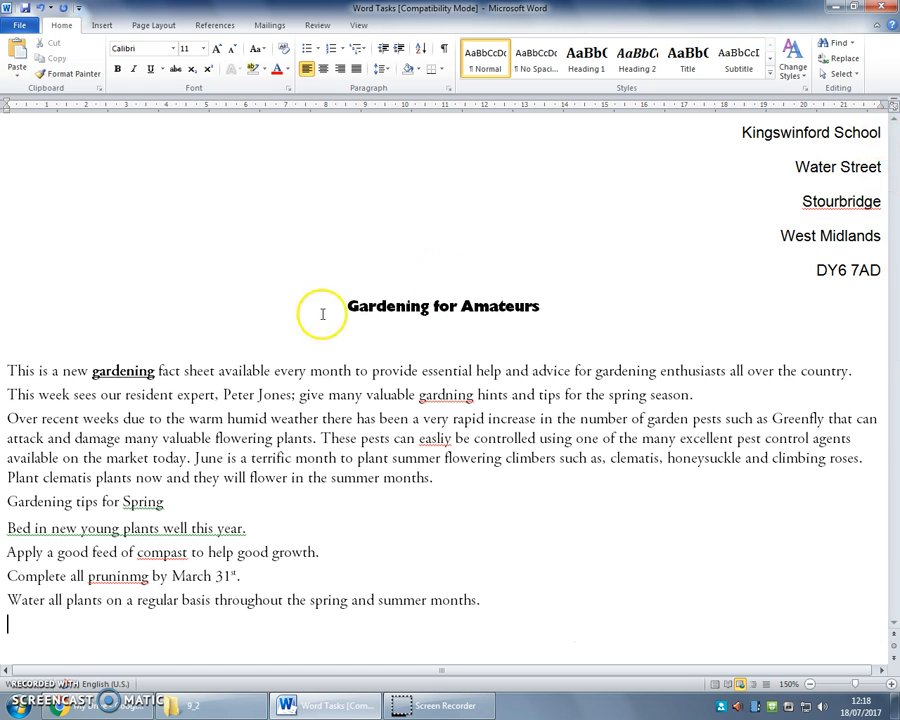
pyautogui.moveTo(860, 616); pyautogui.dragTo(573, 111)
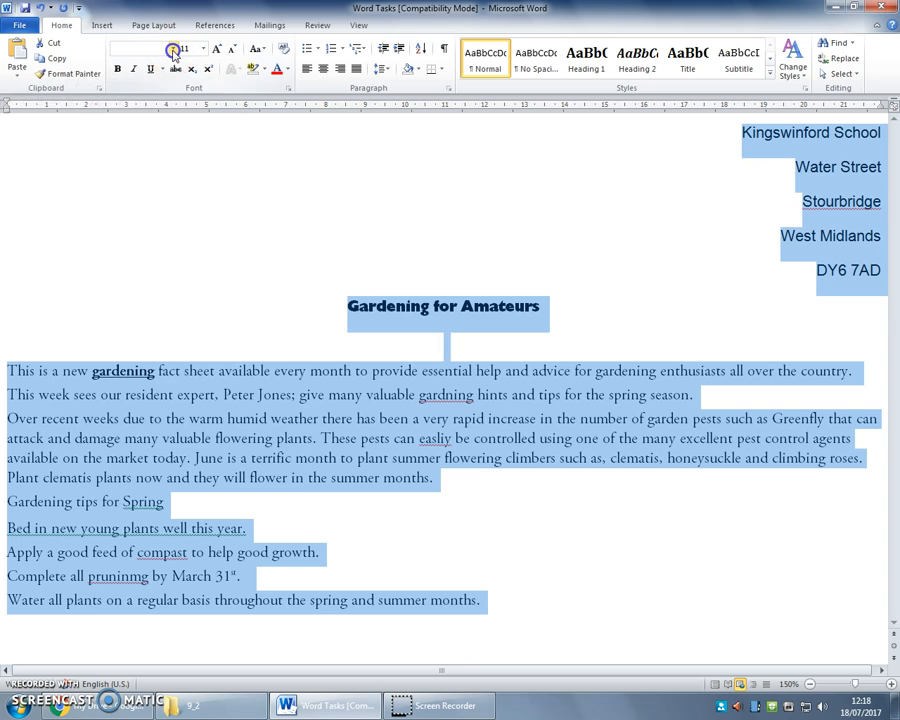
# Set the whole selected fact sheet in Calibri
pyautogui.click(173, 49)
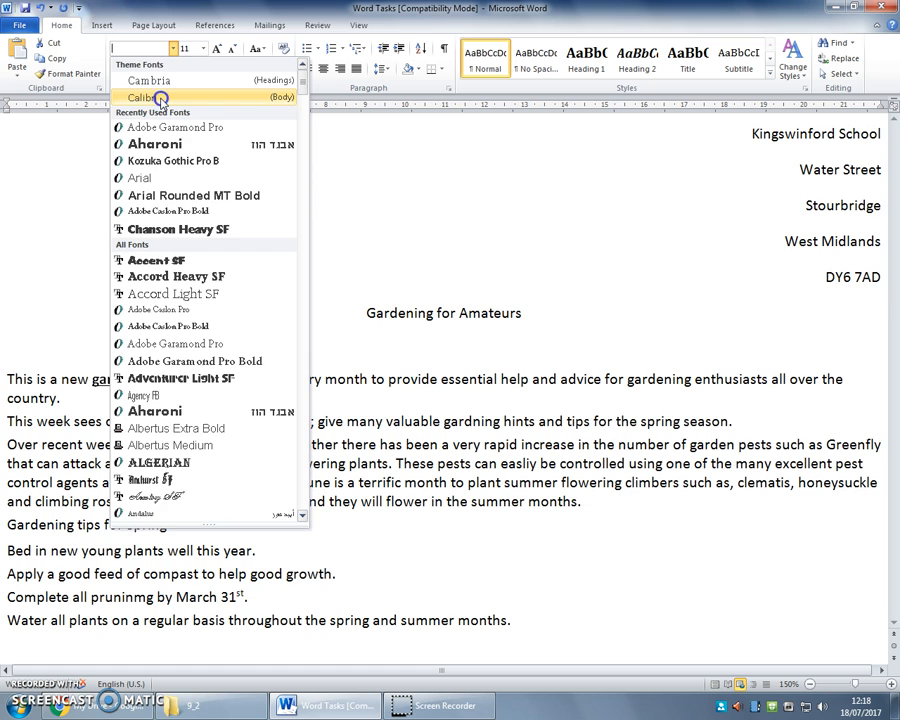
pyautogui.click(160, 100)
pyautogui.click(485, 463)
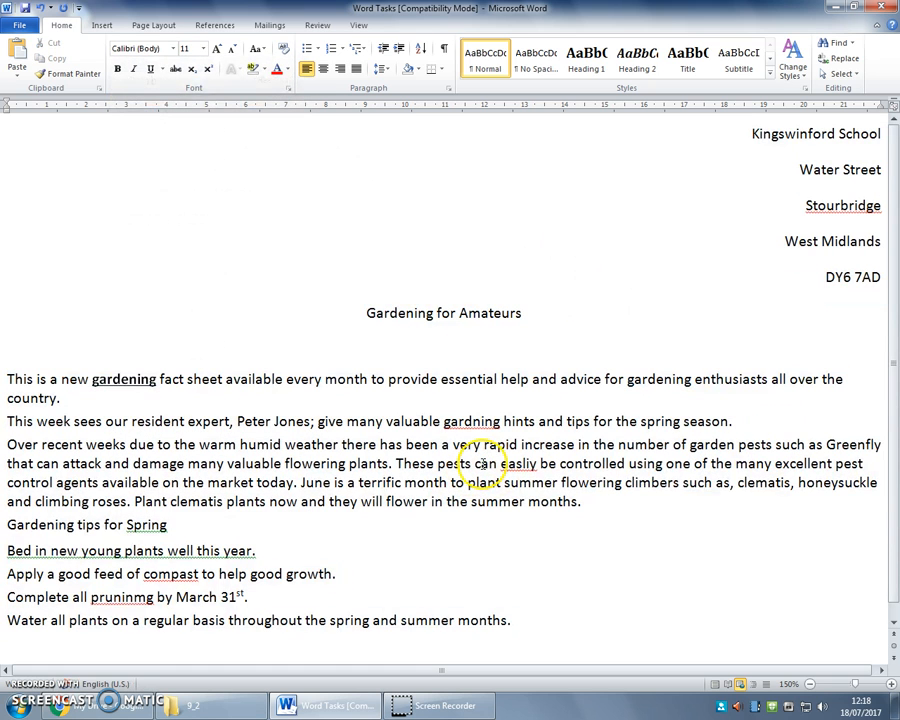
# Make the title 'Gardening for Amateurs' bold
pyautogui.moveTo(366, 313); pyautogui.dragTo(514, 313)
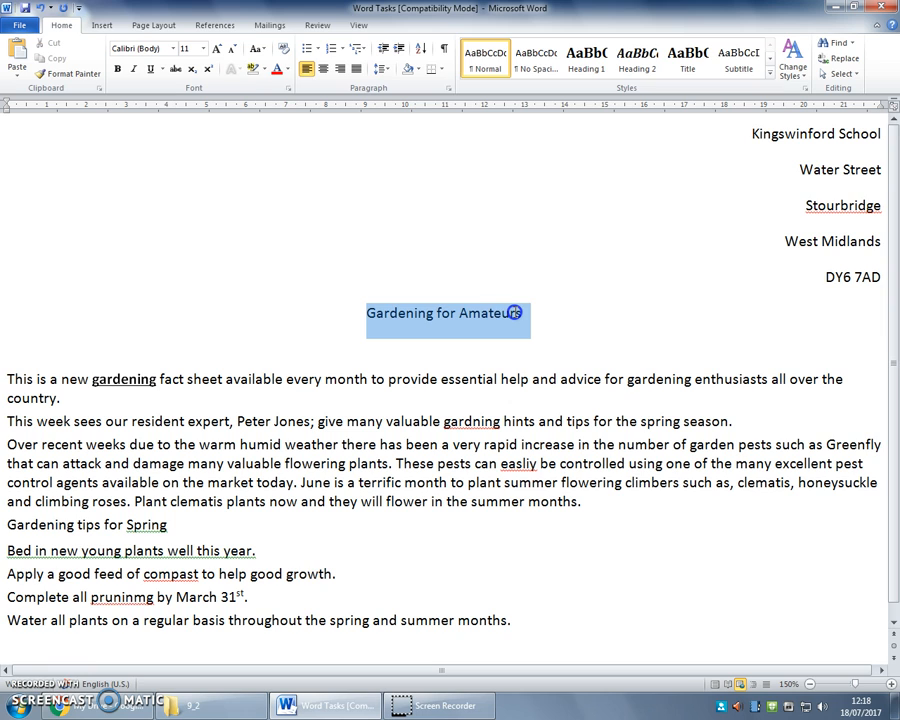
pyautogui.click(118, 72)
pyautogui.click(398, 463)
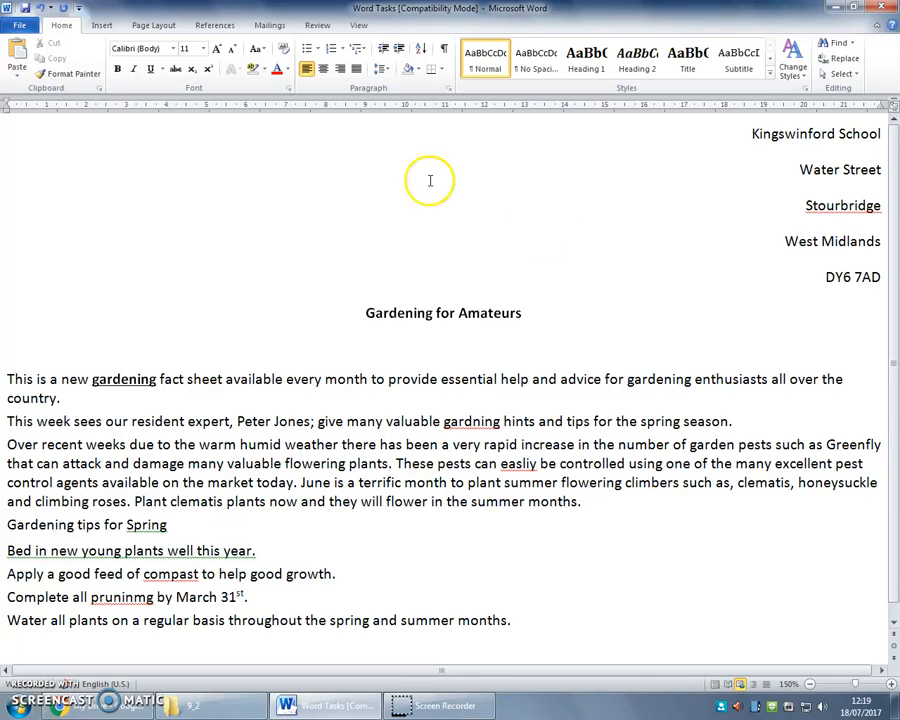
# Spell-check: fix easliy, Spring, compast, pruninmg, gardning; ignore the fragment; add Stourbridge to dictionary
pyautogui.click(318, 27)
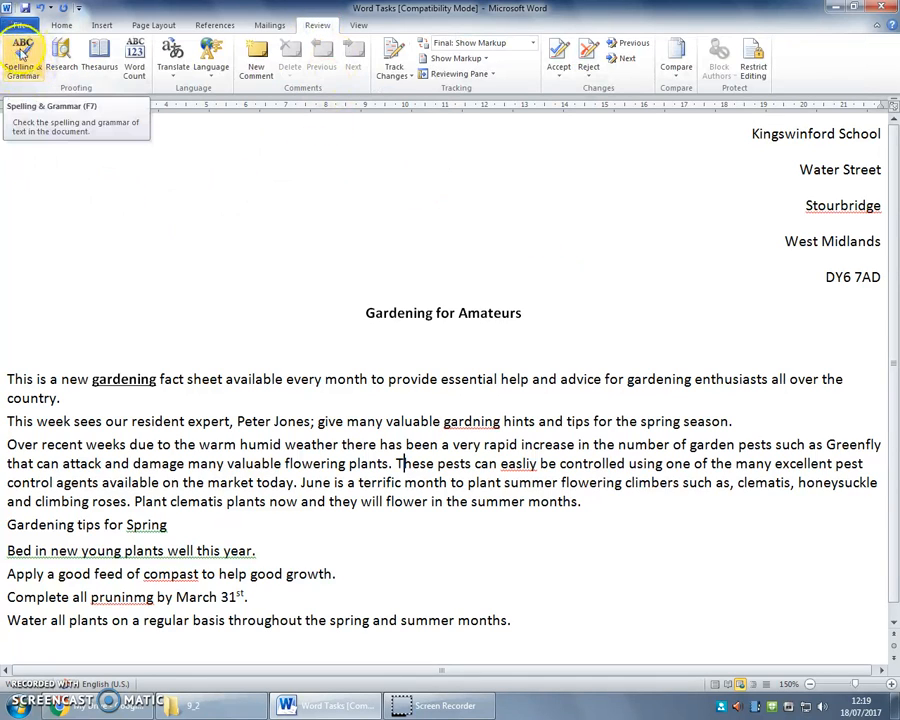
pyautogui.click(24, 70)
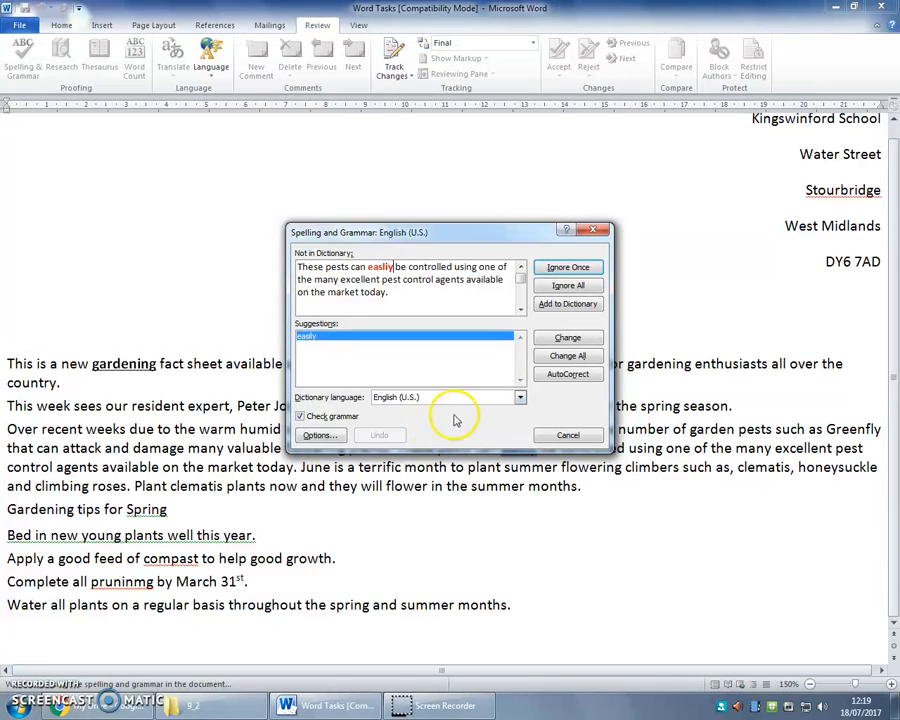
pyautogui.click(563, 338)
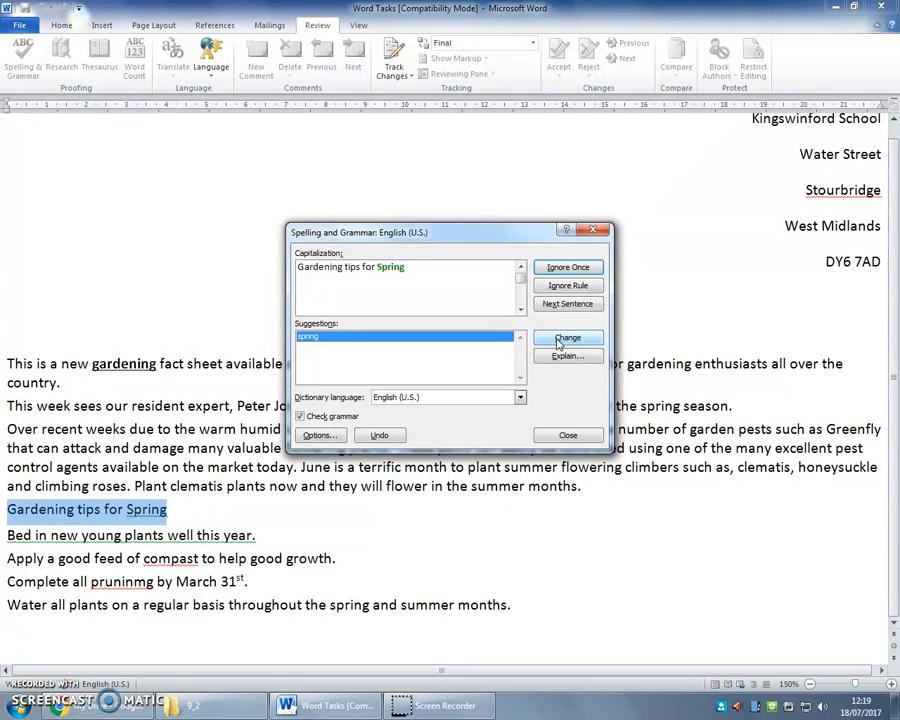
pyautogui.click(563, 338)
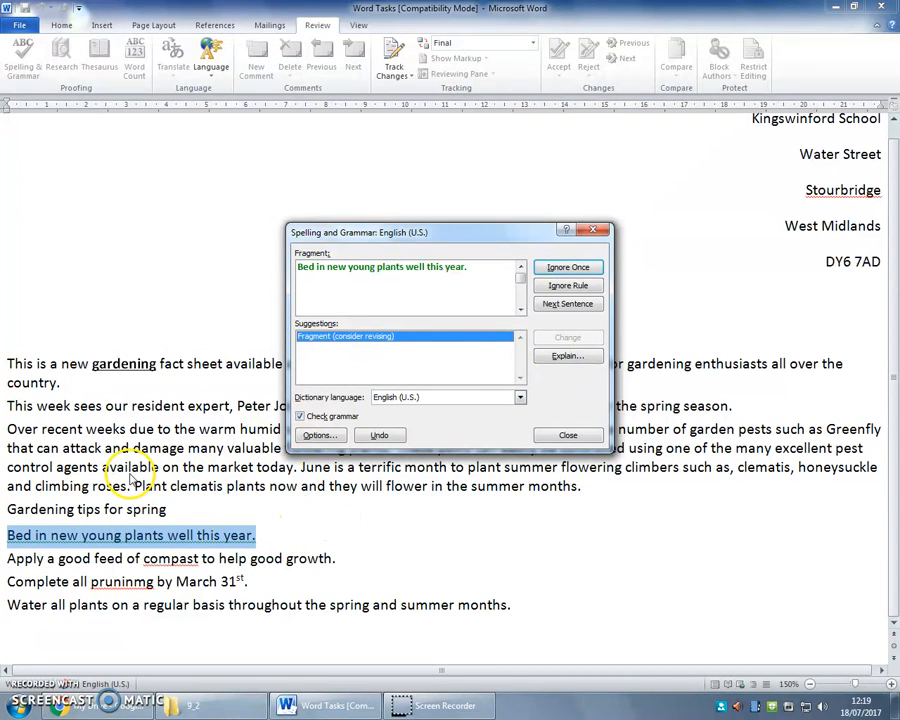
pyautogui.click(580, 268)
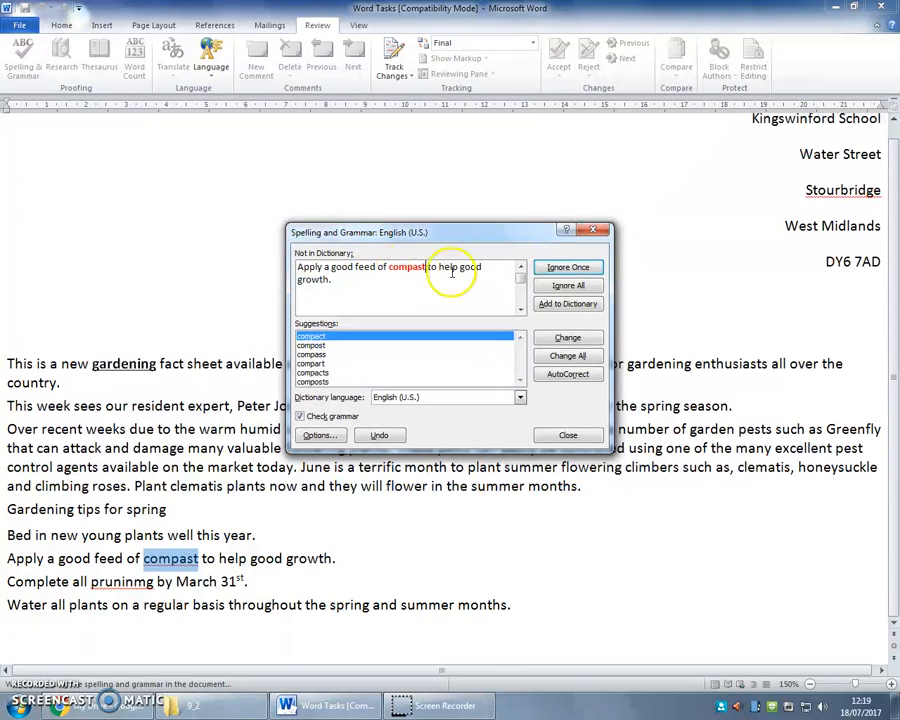
pyautogui.click(560, 340)
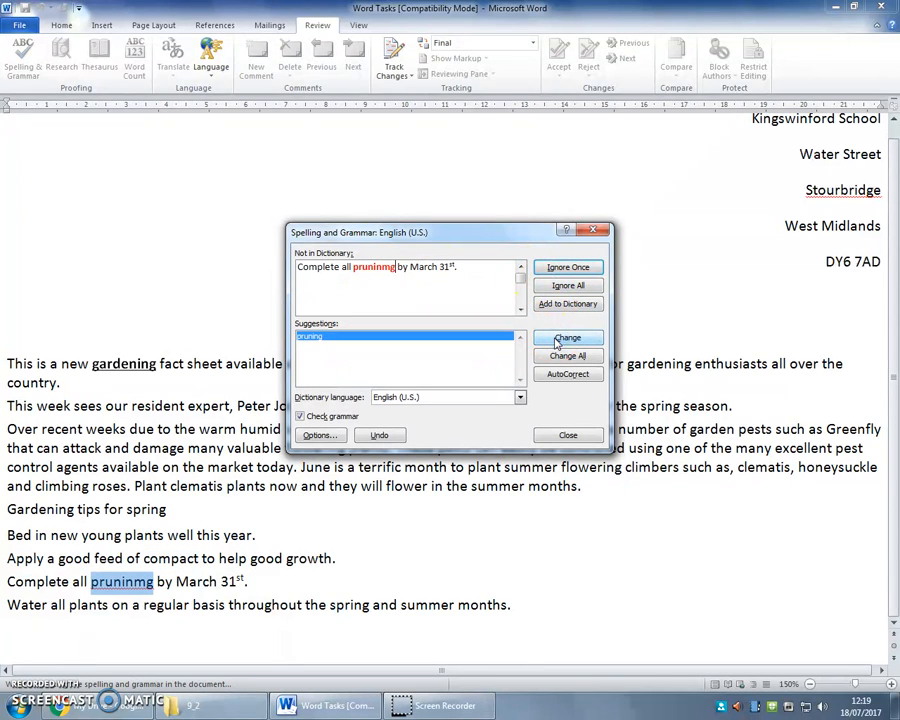
pyautogui.click(558, 340)
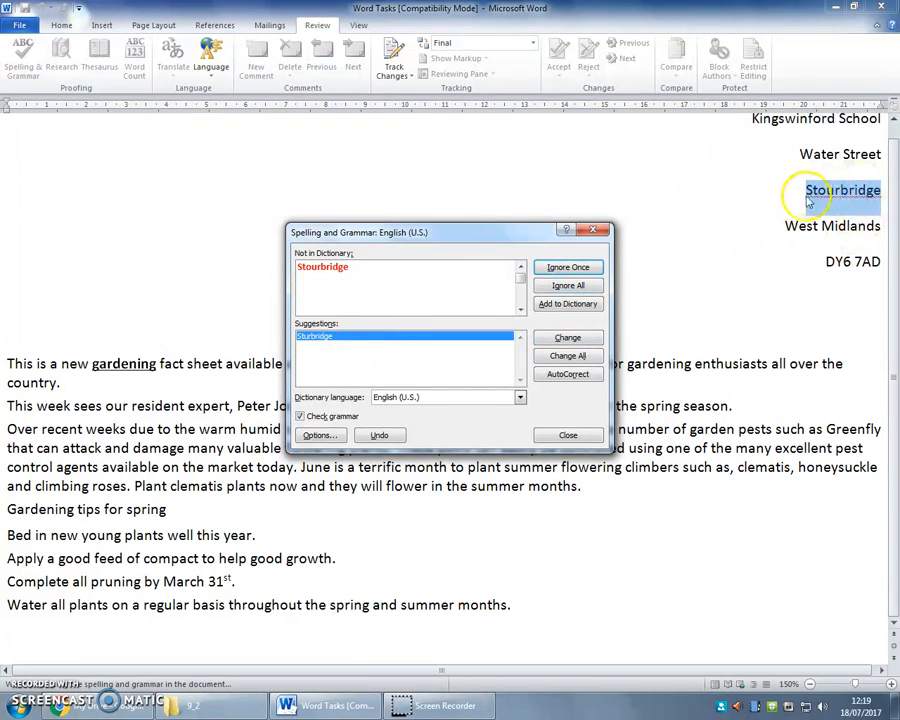
pyautogui.click(565, 306)
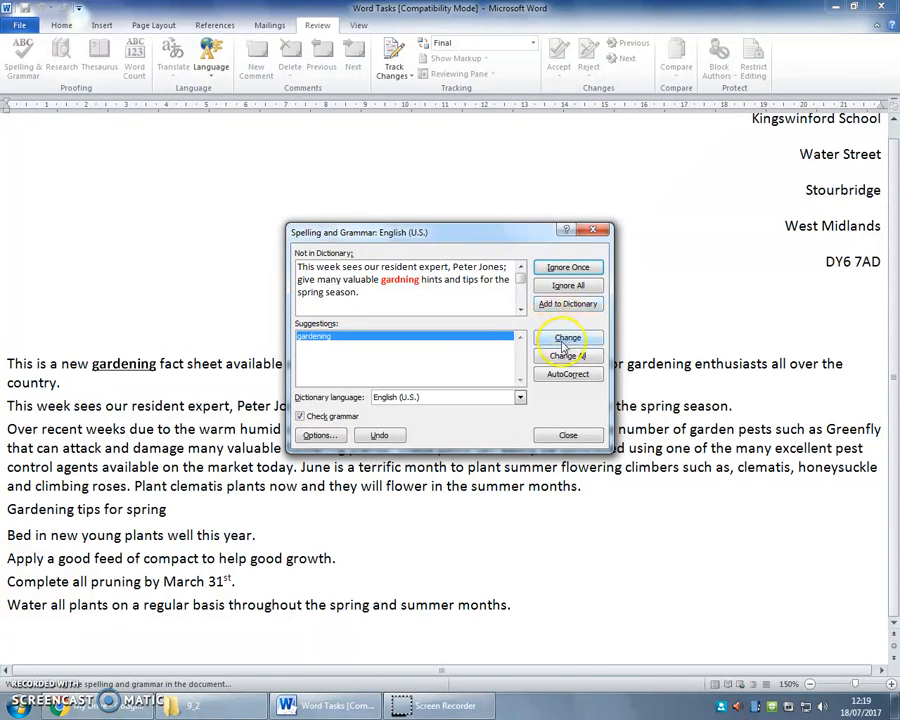
pyautogui.click(565, 340)
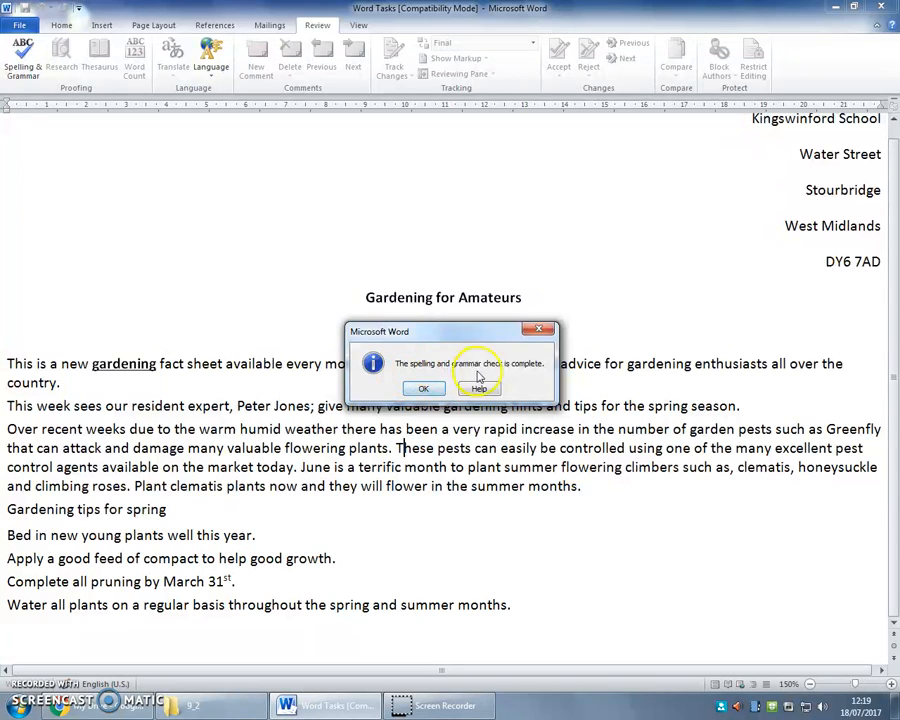
pyautogui.click(427, 390)
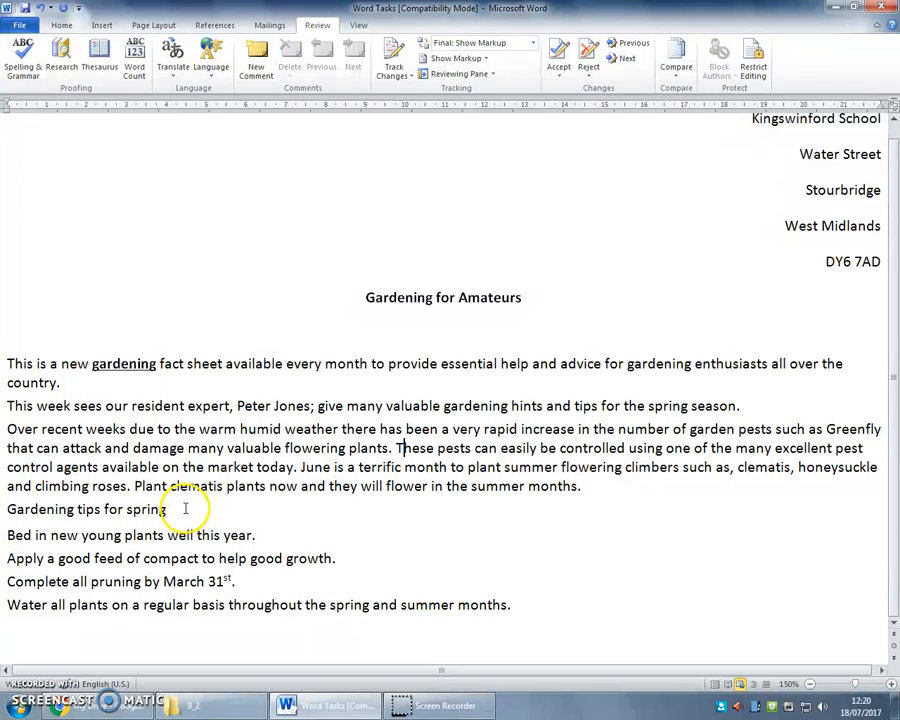
# Make the 'Gardening tips for spring' heading bold
pyautogui.moveTo(184, 509); pyautogui.dragTo(5, 511)
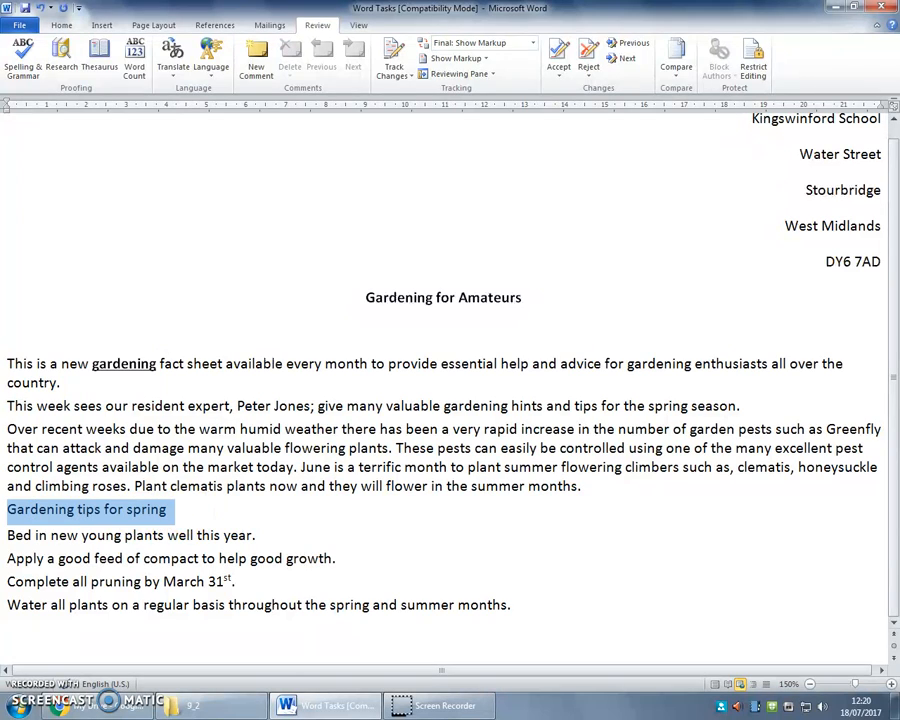
pyautogui.click(60, 25)
pyautogui.click(118, 68)
# Turn the first three tip lines into a bulleted list
pyautogui.moveTo(238, 580); pyautogui.dragTo(16, 536)
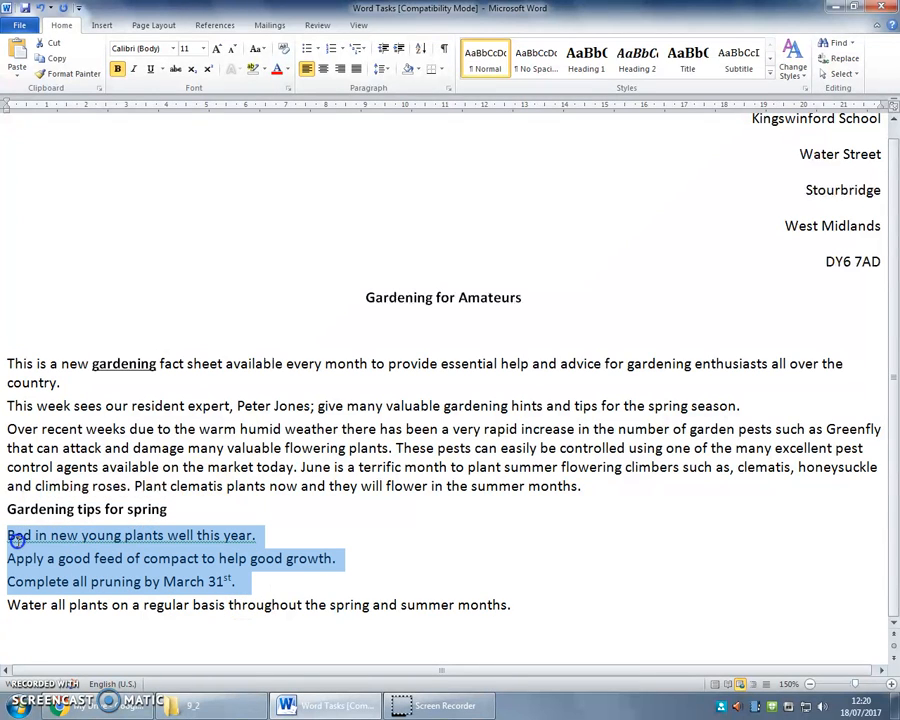
pyautogui.click(308, 48)
pyautogui.click(348, 389)
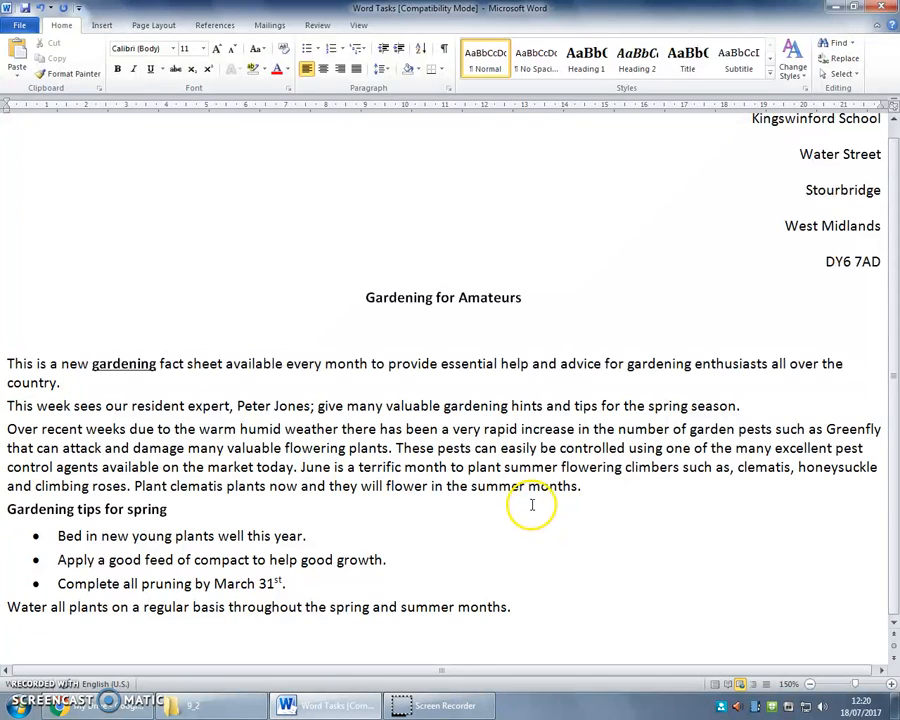
pyautogui.scroll(1, 526, 484)
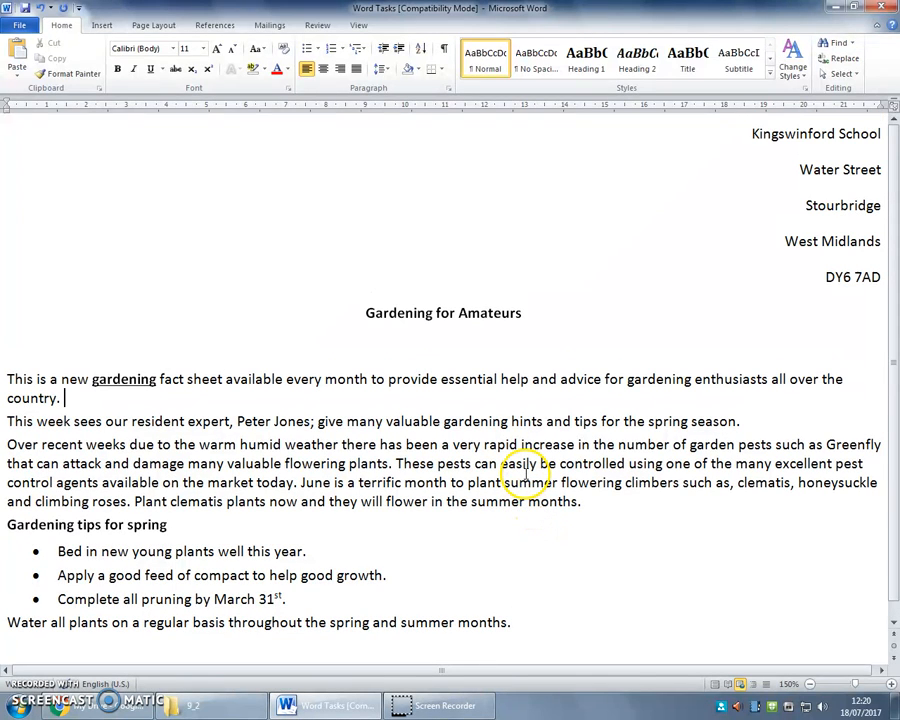